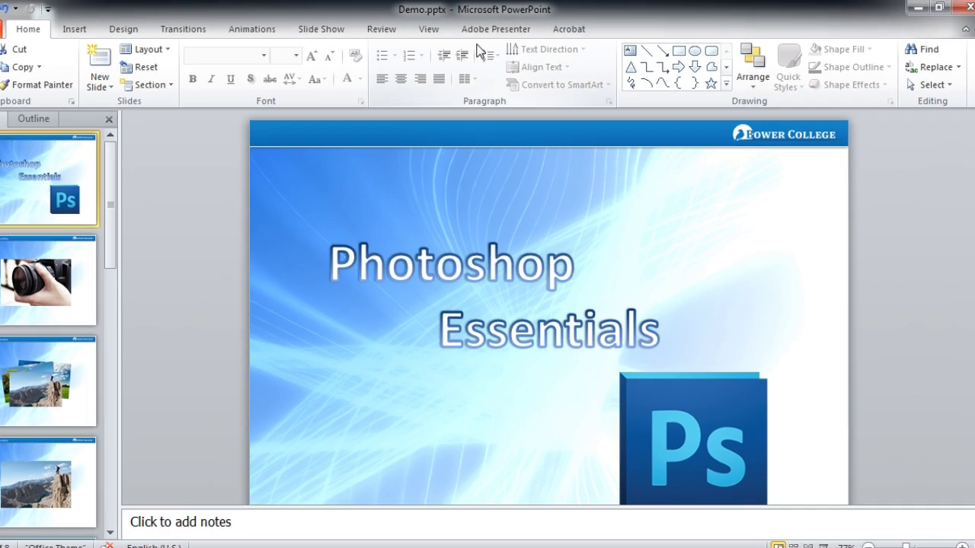
On the Adobe Presenter tab, list the Preview choices, including previewing the next 5 slides
left_click(507, 27)
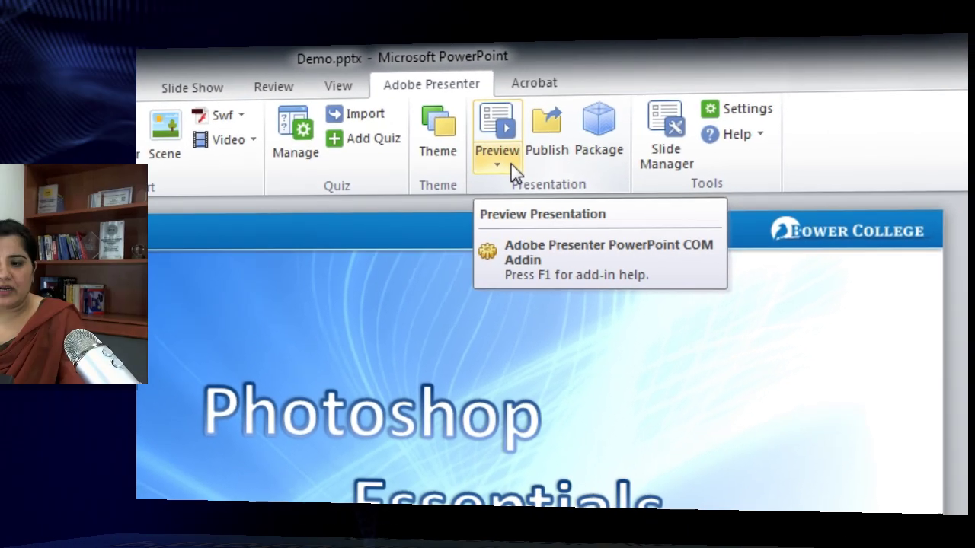
left_click(513, 171)
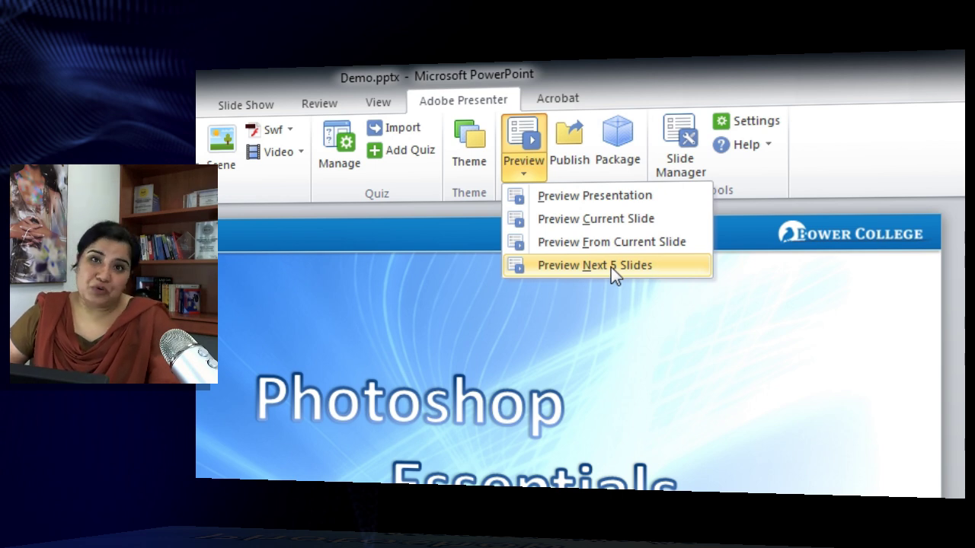
In Presenter's Application > Preview settings, change Preview Next to 4 slides and confirm with OK
left_click(756, 121)
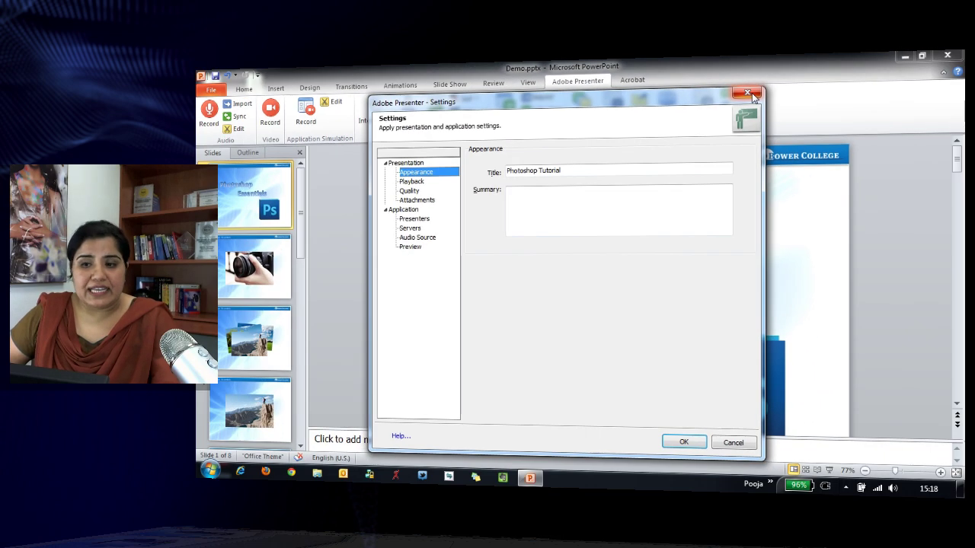
left_click(413, 246)
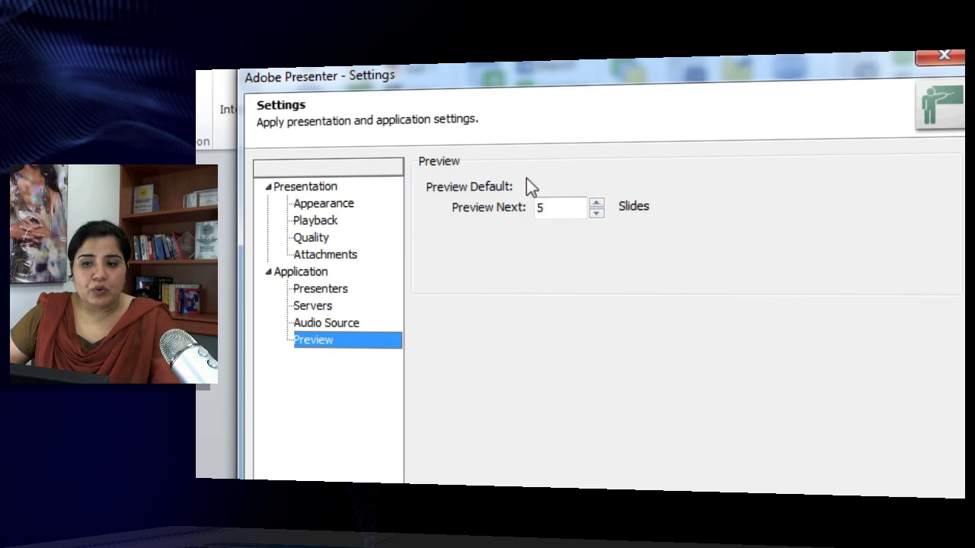
double_click(545, 207)
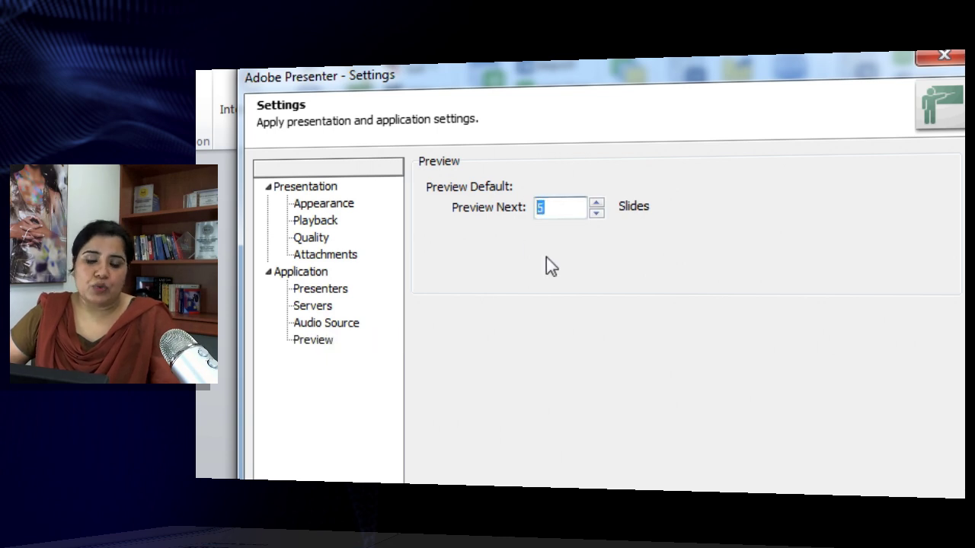
type("10")
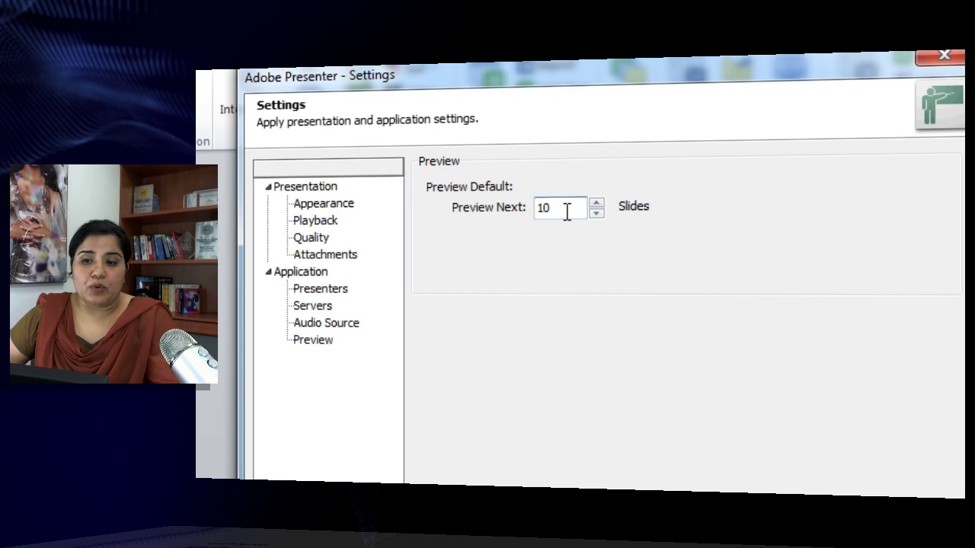
left_click_drag(566, 212, 505, 209)
type("4")
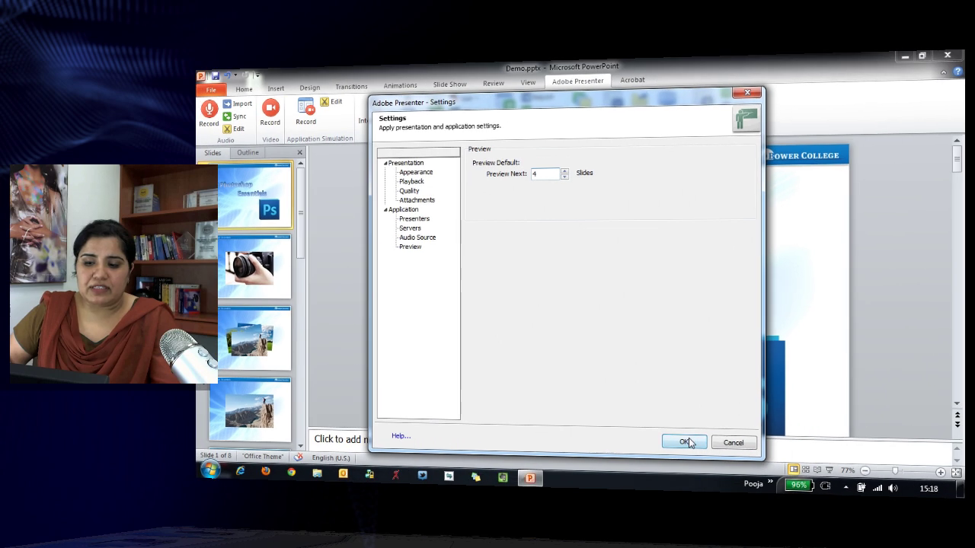
left_click(686, 442)
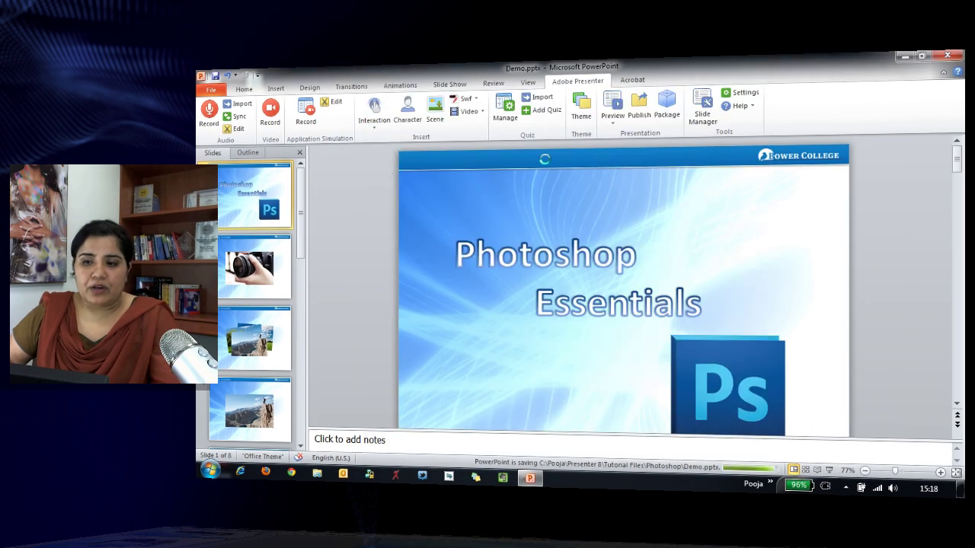
Preview the whole presentation and pause playback on slide 1 of 7
left_click(618, 126)
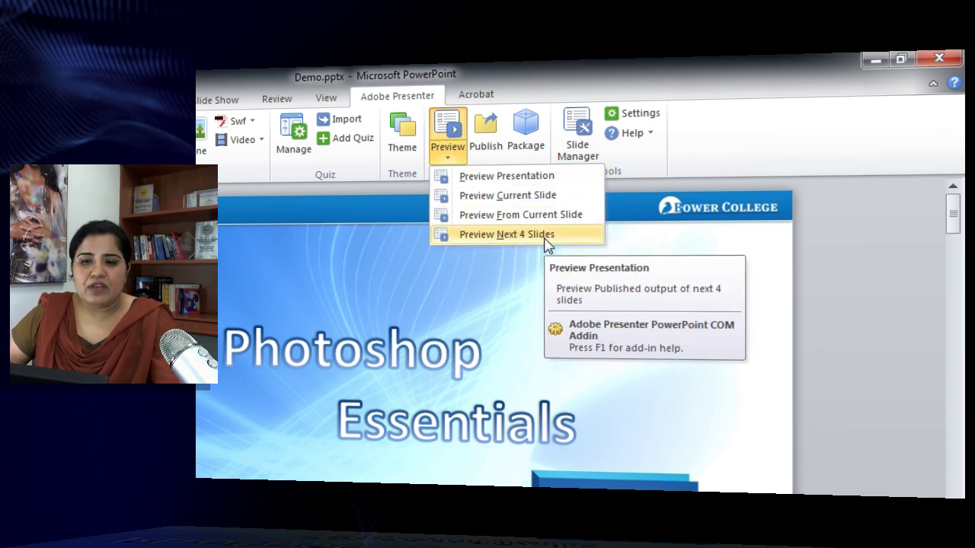
left_click(550, 176)
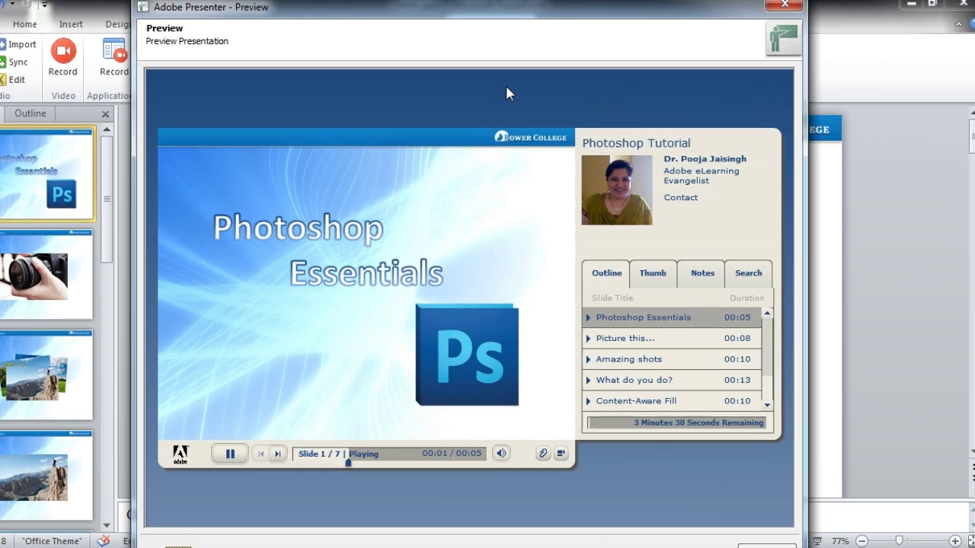
left_click(228, 454)
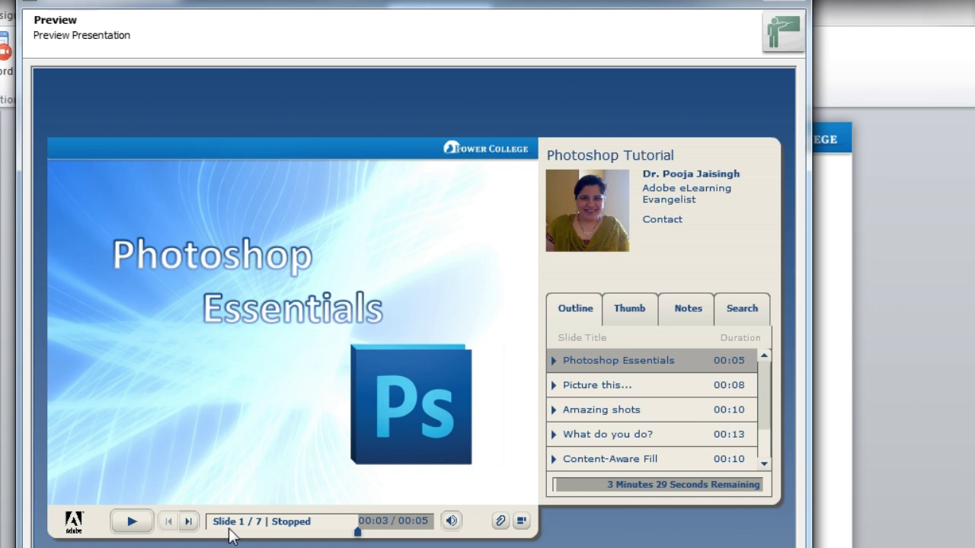
Toggle the table of contents sidebar off and back on, then view and close the Attachments list
left_click(521, 521)
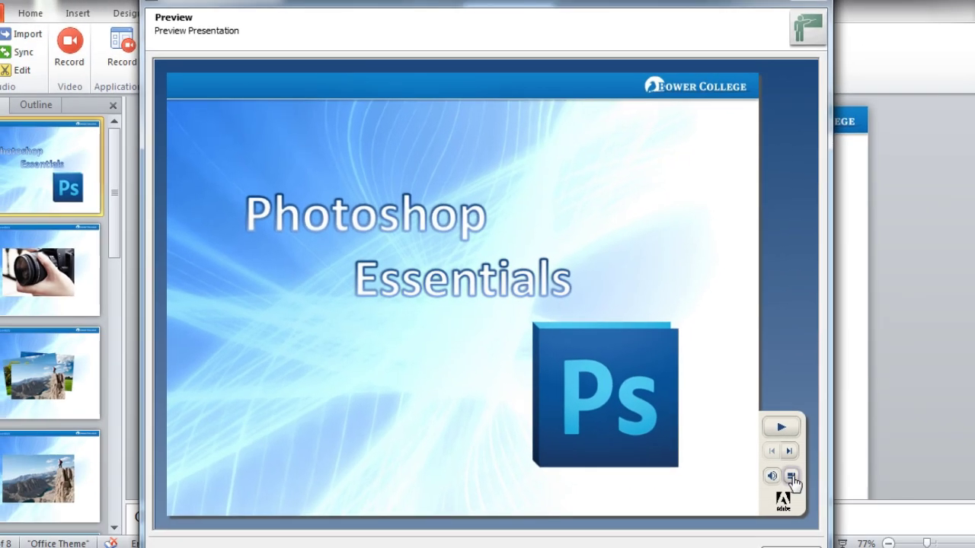
left_click(792, 476)
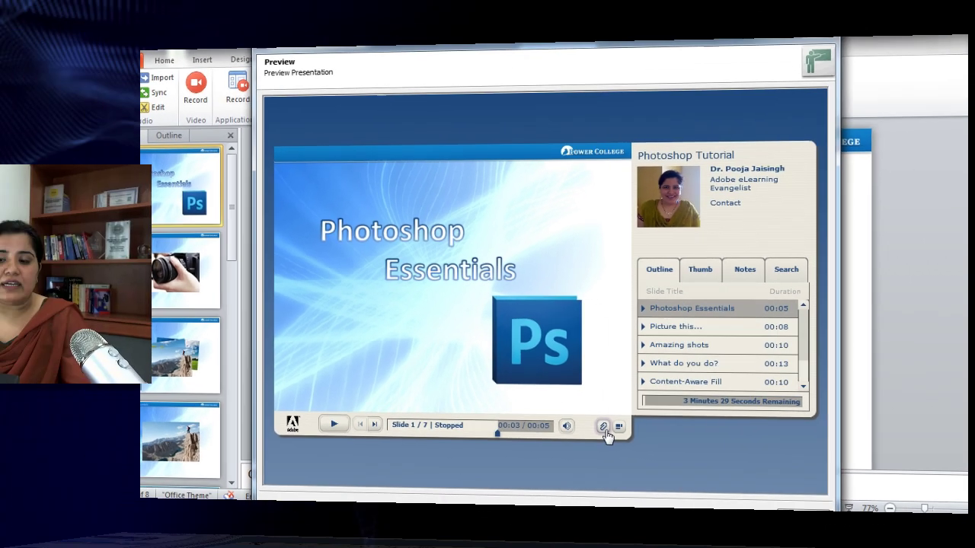
left_click(563, 454)
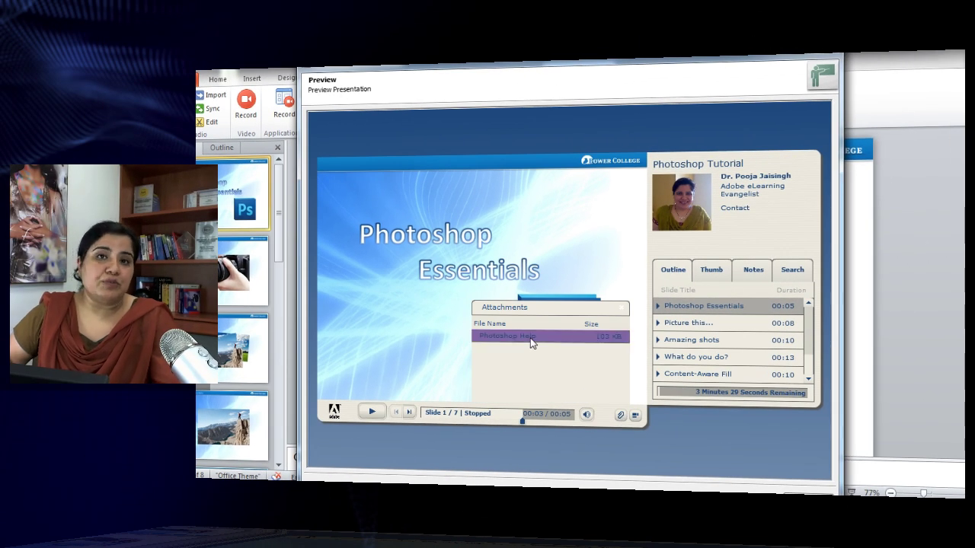
left_click(621, 416)
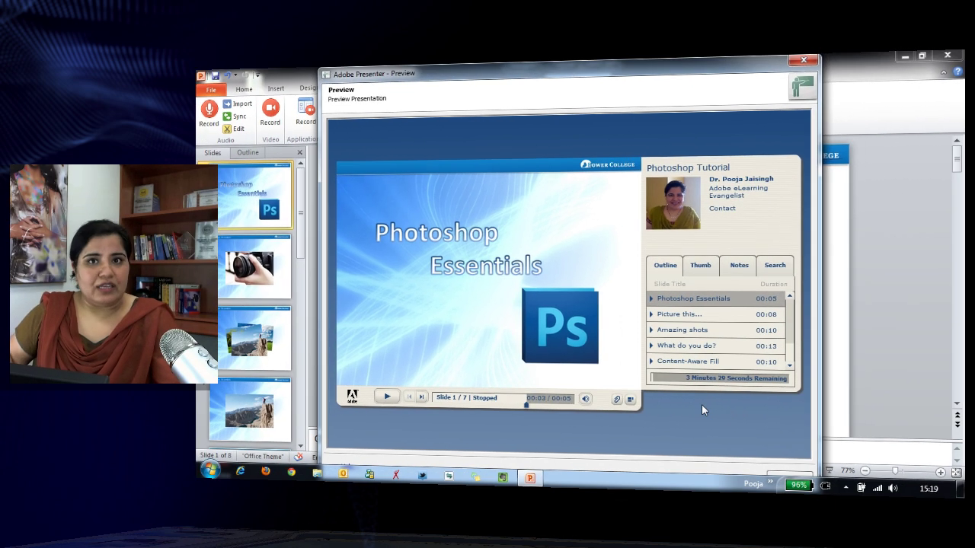
Close the preview and set up a Flash (SWF) publish, reviewing the Published output folder via Choose..
left_click(806, 60)
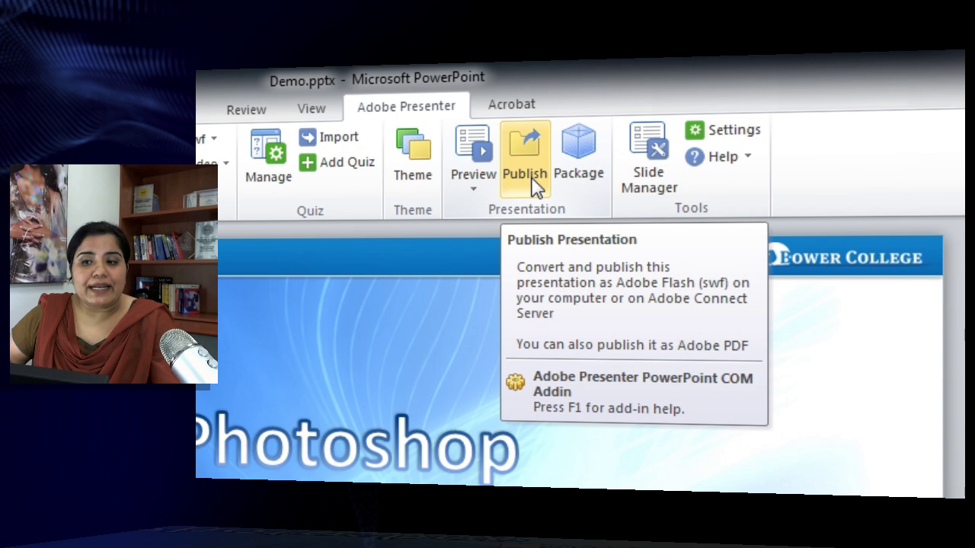
left_click(533, 183)
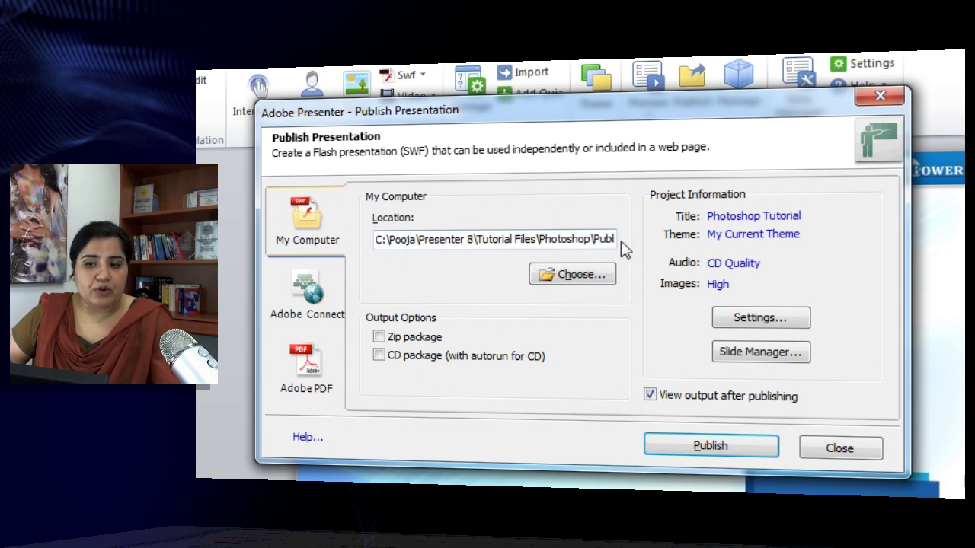
left_click(591, 283)
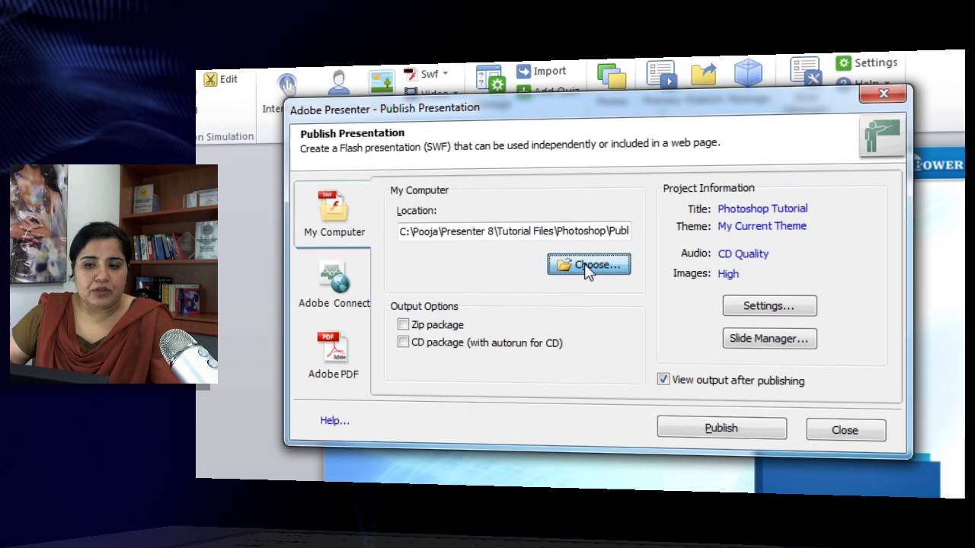
left_click(588, 265)
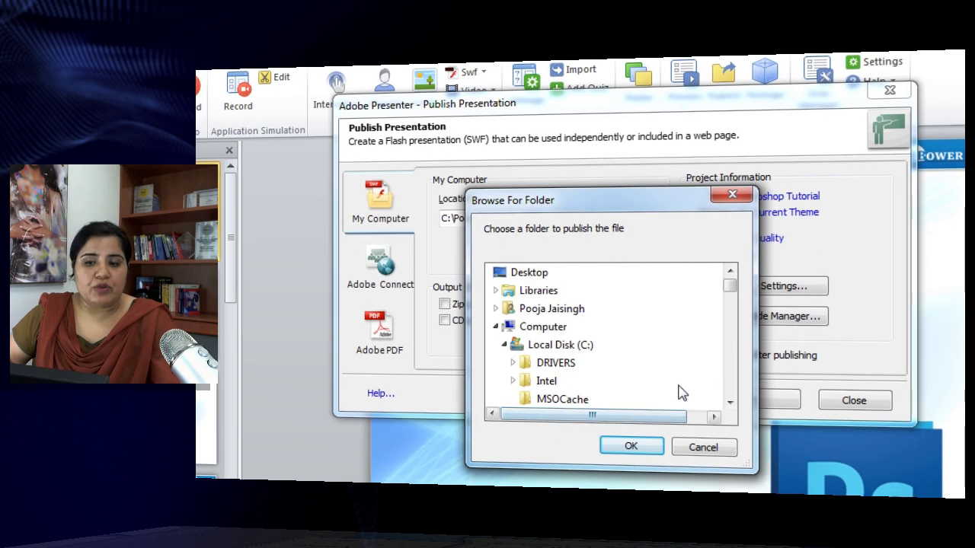
left_click(710, 451)
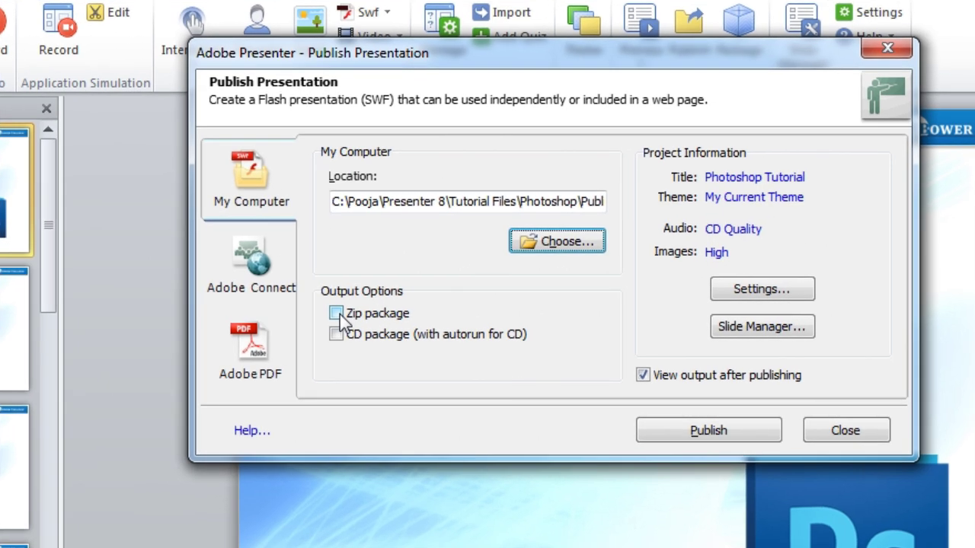
left_click(337, 314)
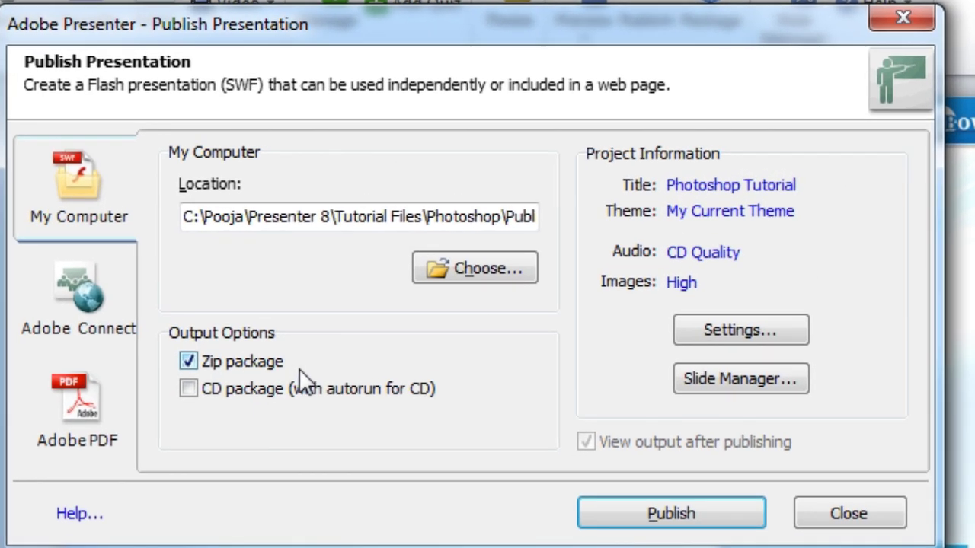
left_click(188, 362)
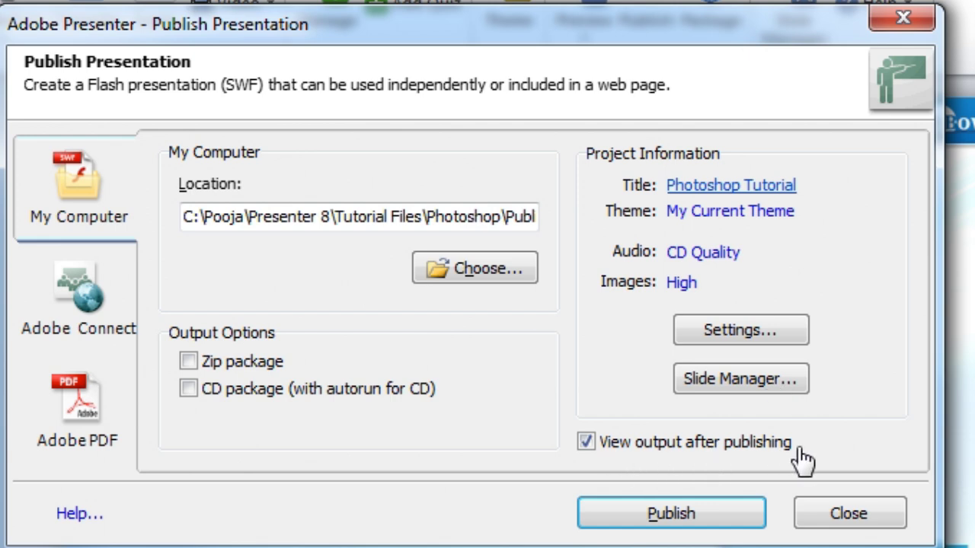
left_click(686, 519)
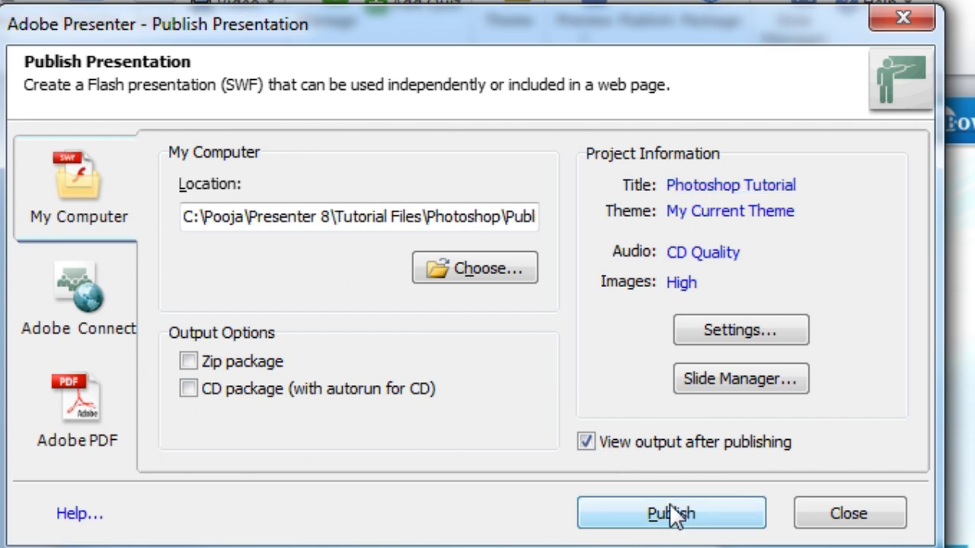
Publish the tutorial as Flash, then play it in Chrome and pause partway through slide 2
left_click(685, 518)
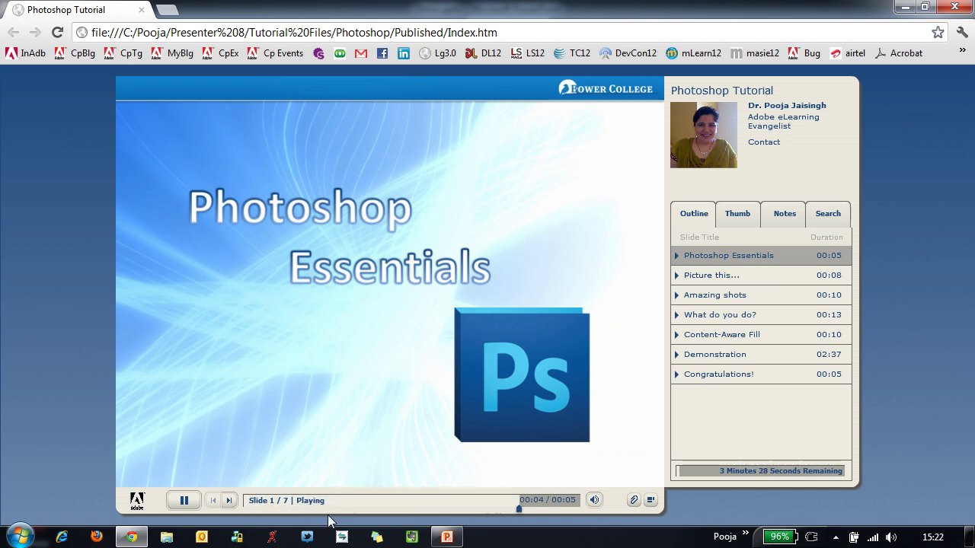
left_click(185, 502)
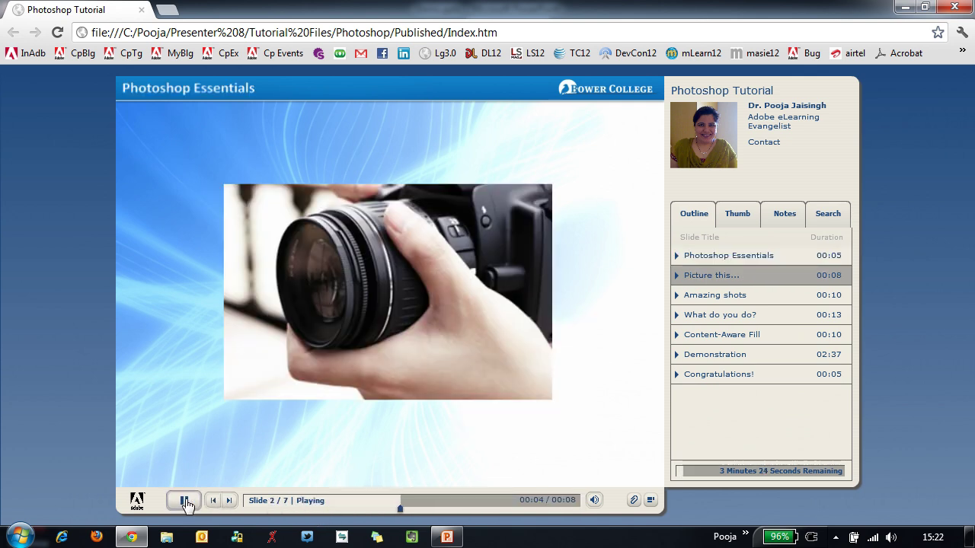
left_click(186, 502)
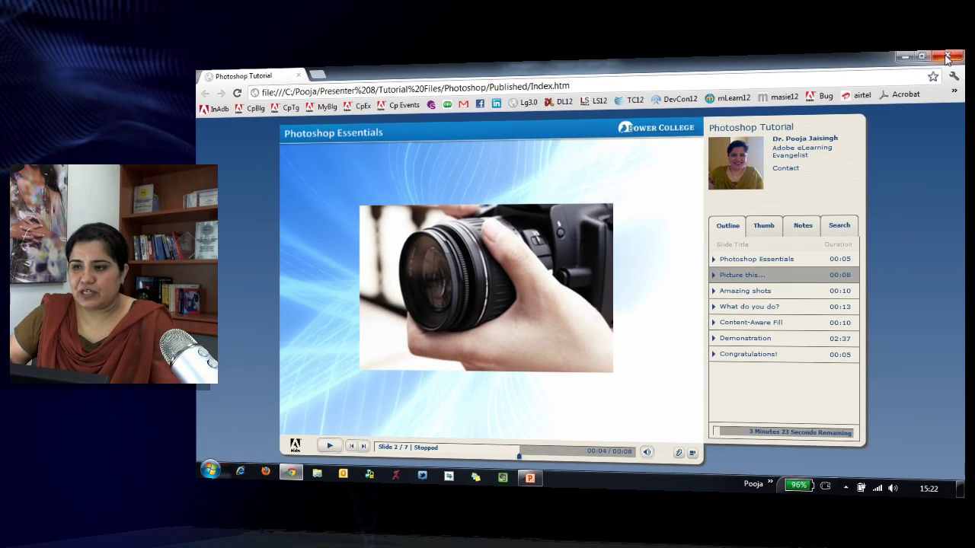
Close Chrome, reopen Publish for Adobe Connect, and check the server list, which is still empty
left_click(947, 58)
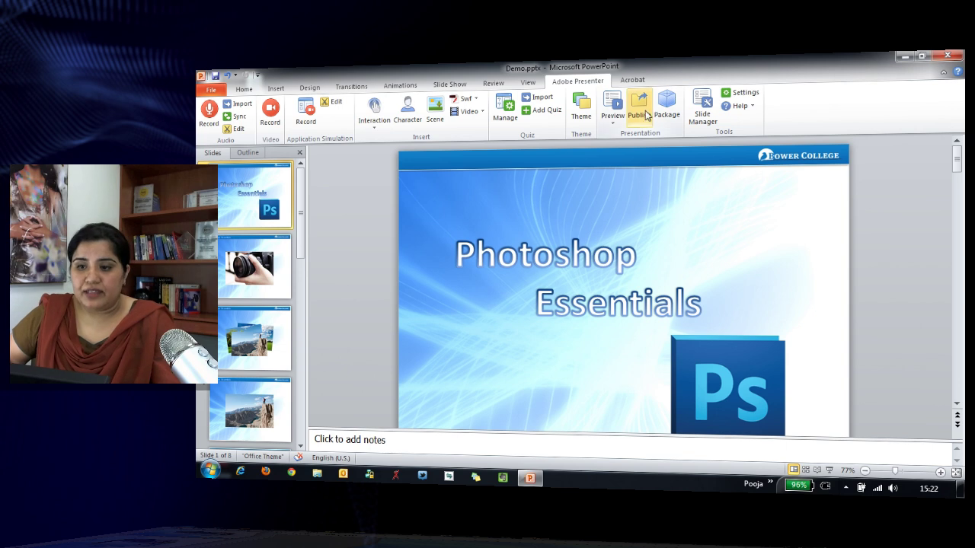
left_click(640, 116)
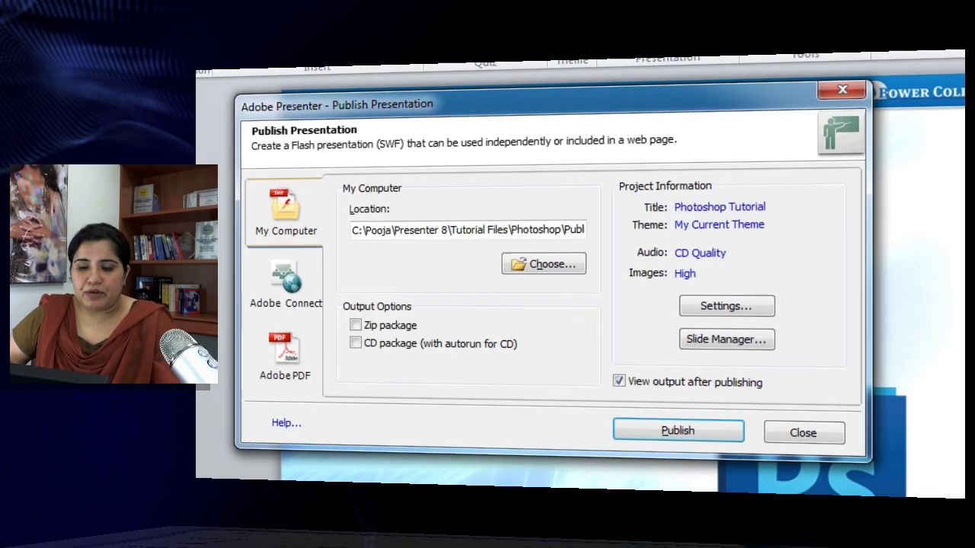
left_click(253, 293)
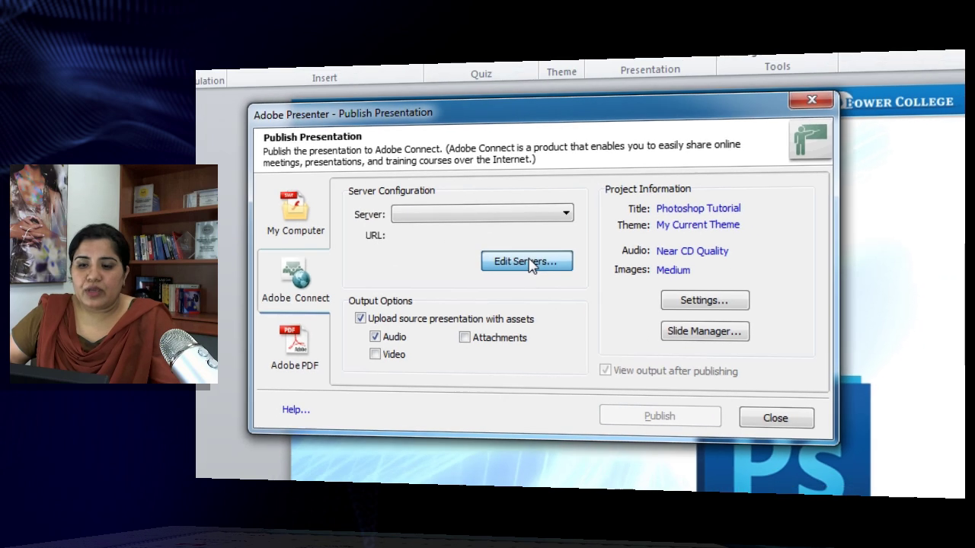
left_click(527, 267)
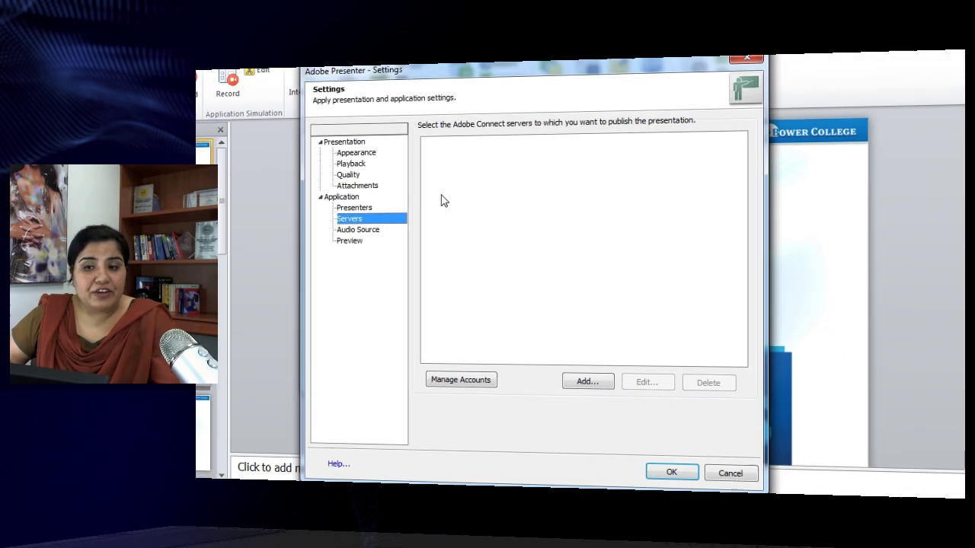
left_click(659, 454)
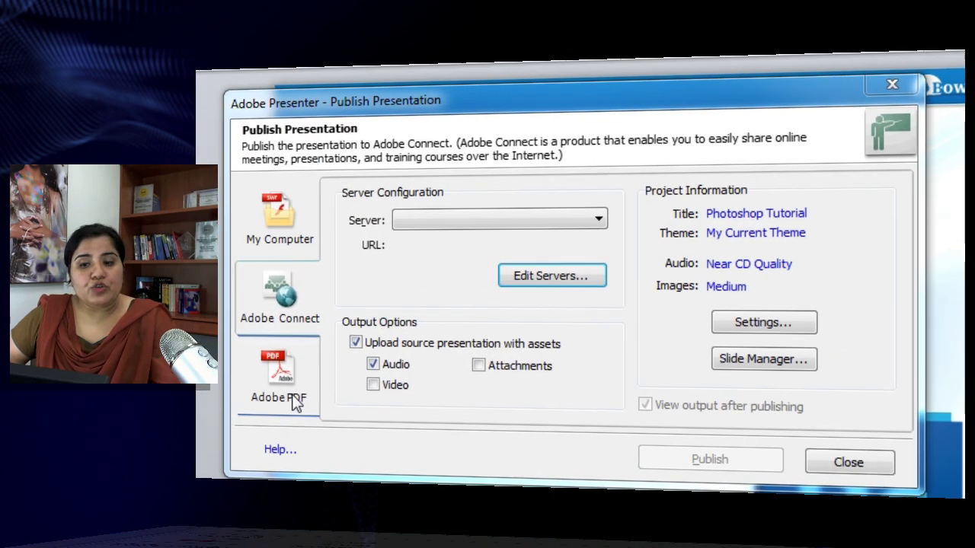
Switch the Publish Presentation target to Adobe PDF, saving to My Adobe Presentations
left_click(360, 329)
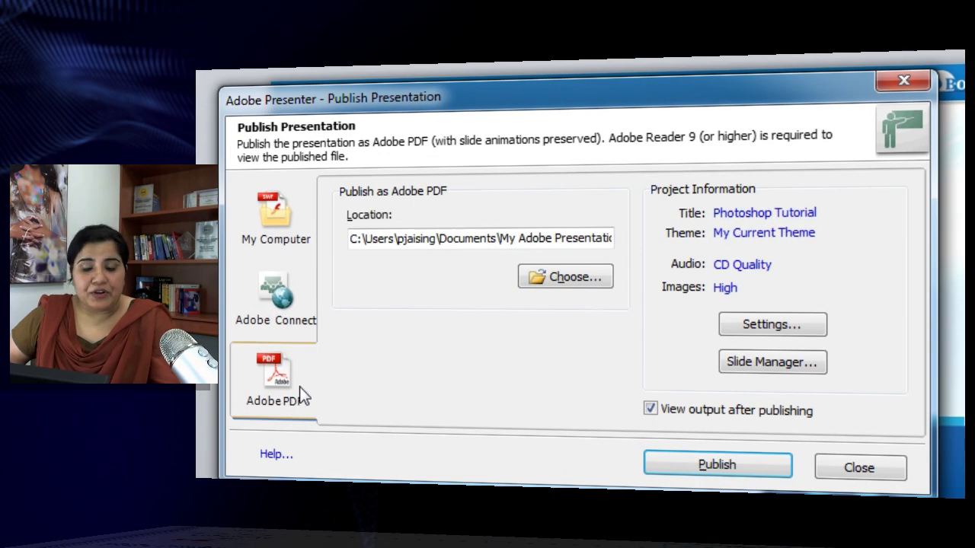